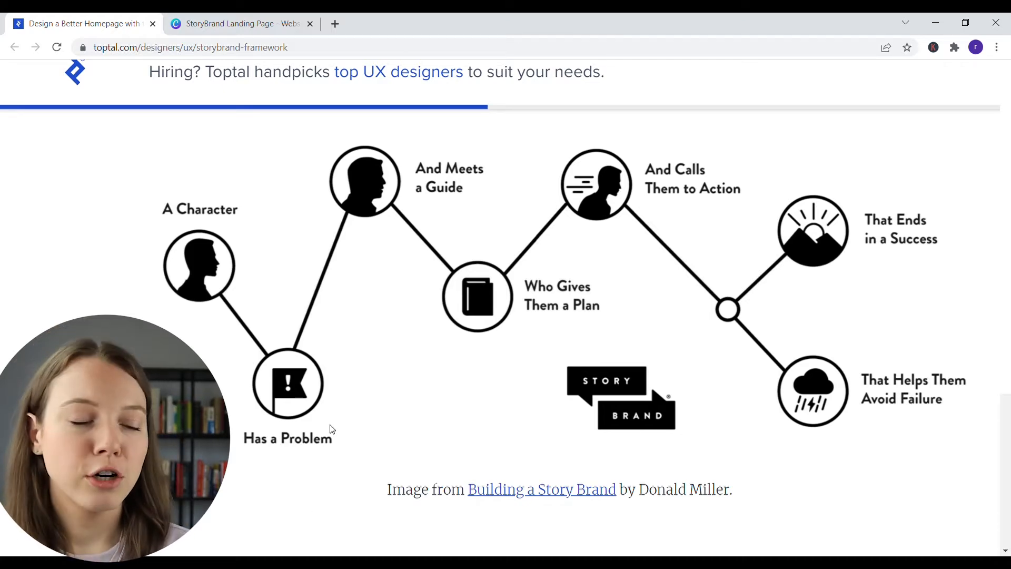
- Switch to the StoryBrand Landing Page design in Canva and add a second page with the black-and-white skyscraper photo across its full width
left_click(237, 35)
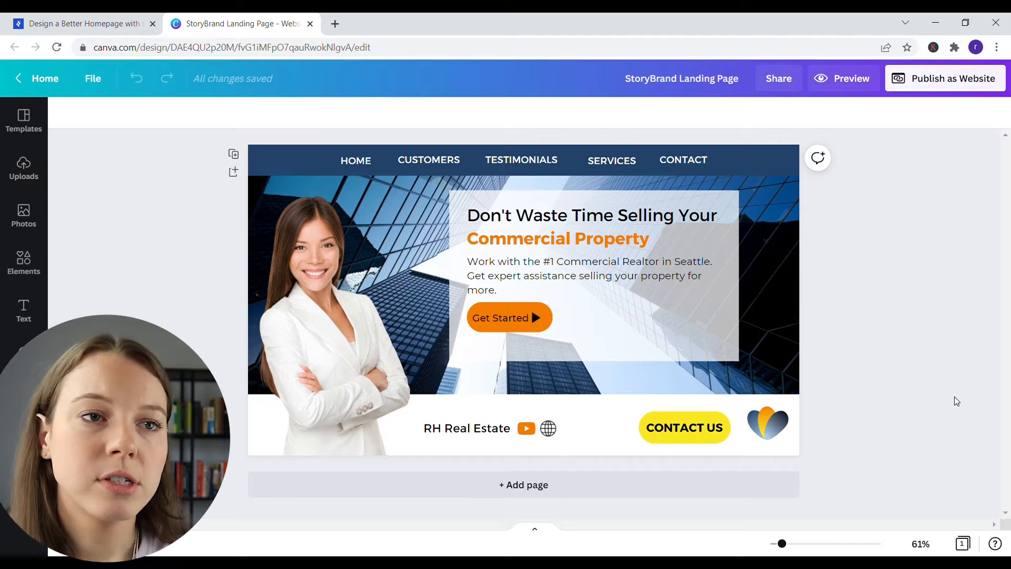
left_click(517, 482)
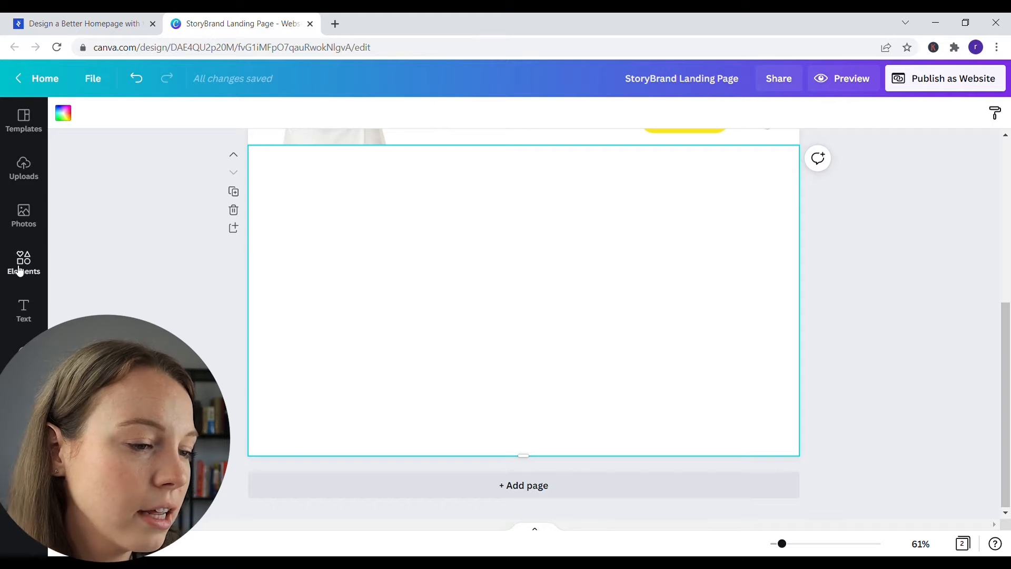
left_click(24, 215)
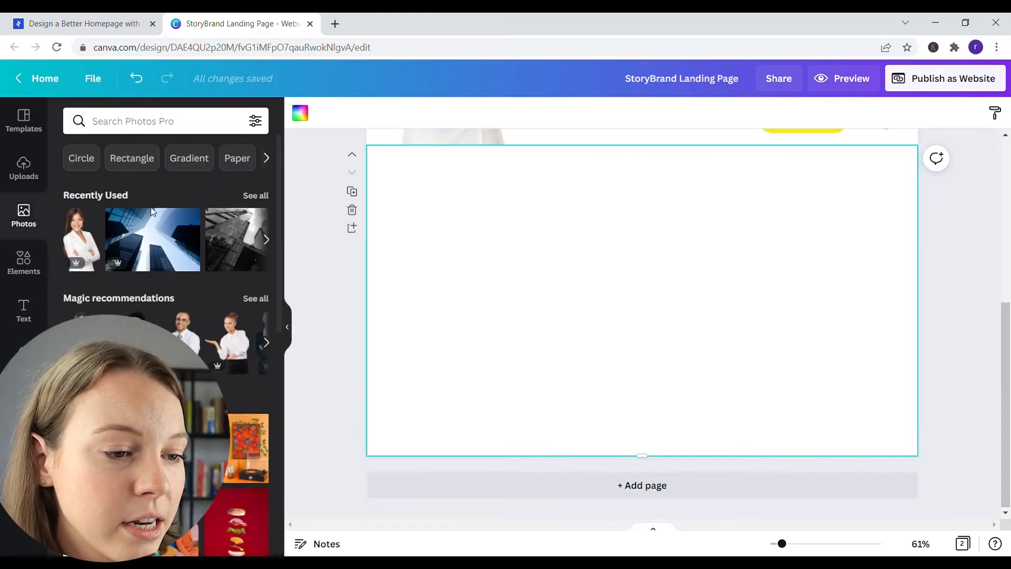
left_click_drag(232, 234, 722, 279)
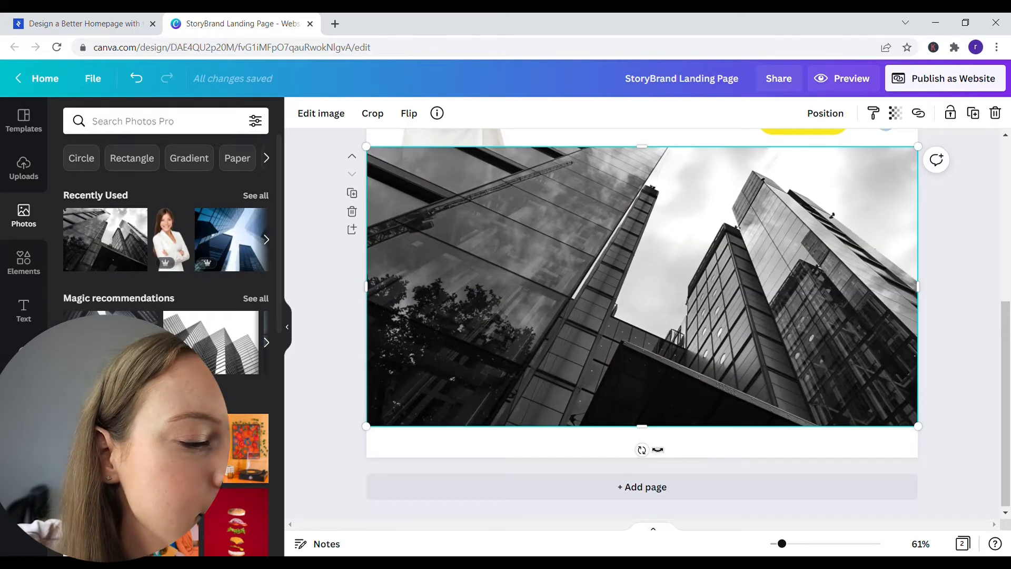
left_click(961, 389)
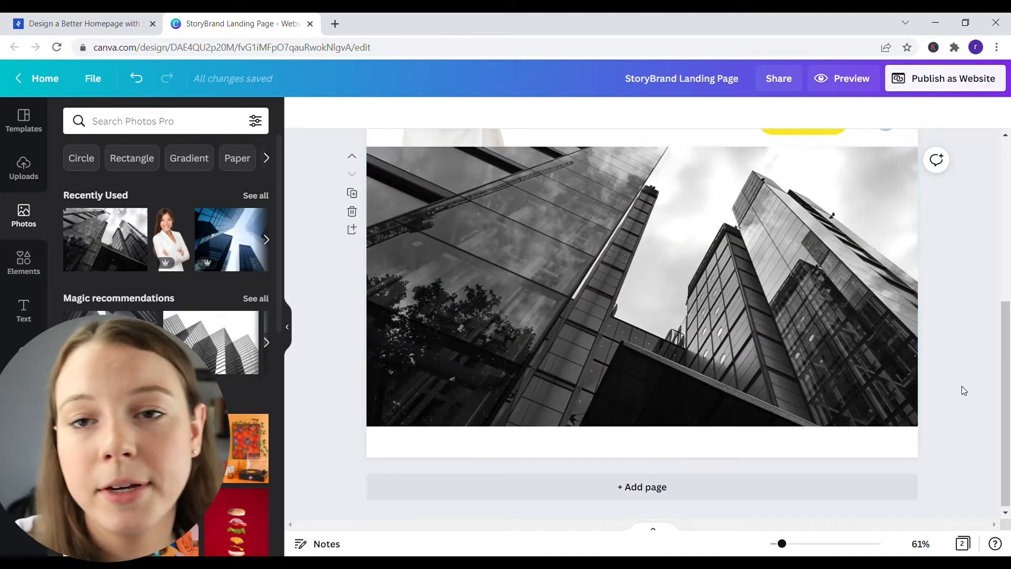
- Replace the woman's cutout on the second page with the pointing man in the checked blazer, enlarged at the page's left side
left_click(723, 399)
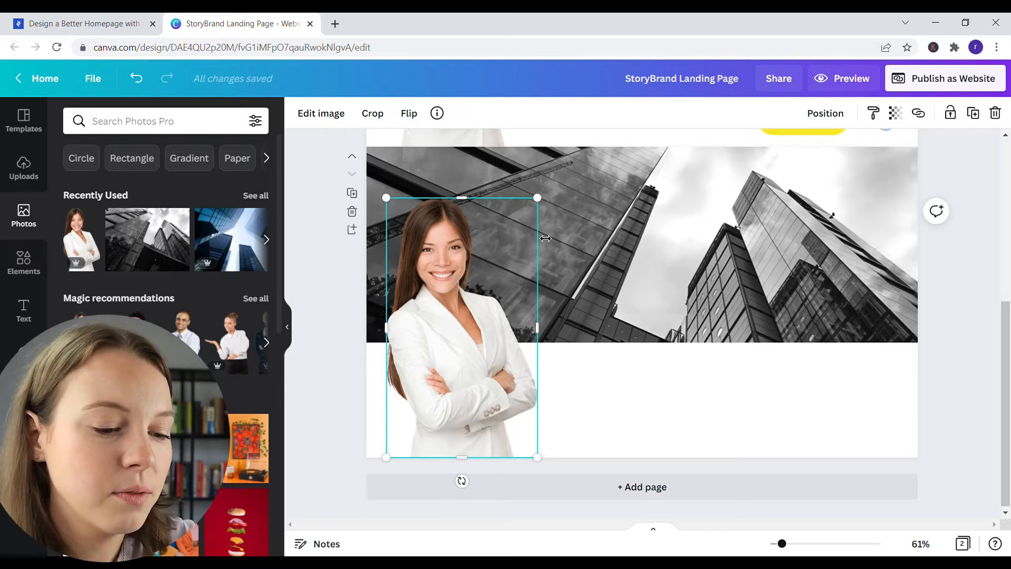
key("ctrl+z")
left_click(184, 342)
left_click(514, 339)
key("Delete")
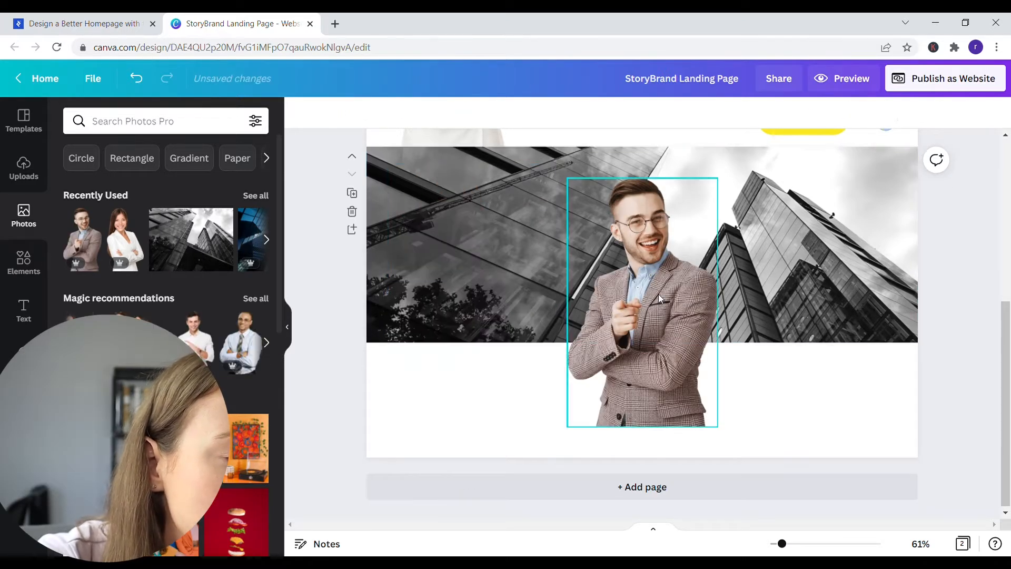
left_click(636, 342)
left_click_drag(636, 343, 451, 363)
left_click(704, 379)
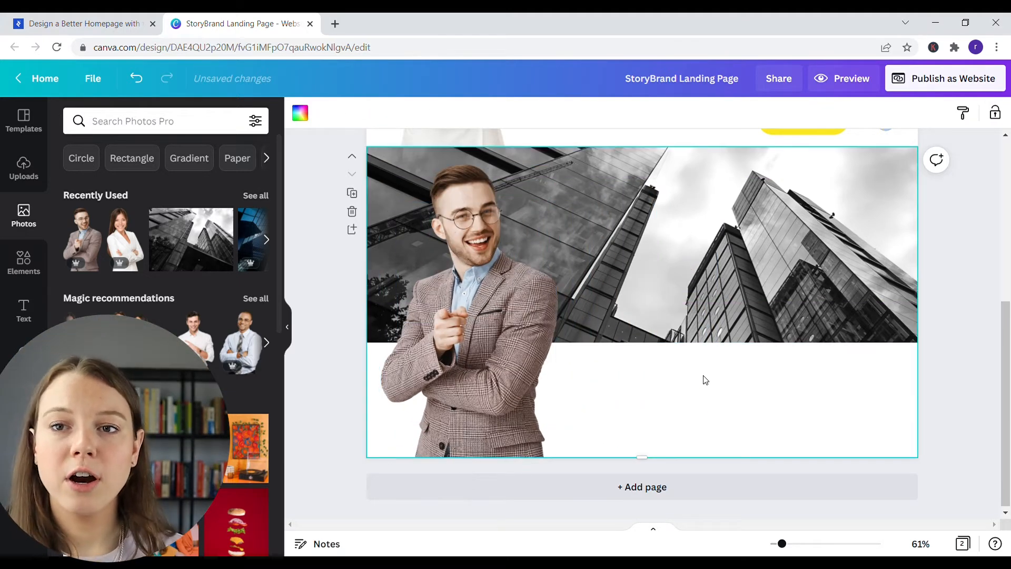
- Extend the lower edge of the cropped skyscraper photo downward, leaving a narrower white strip beneath it
left_click(707, 341)
left_click_drag(659, 349, 650, 390)
left_click(825, 424)
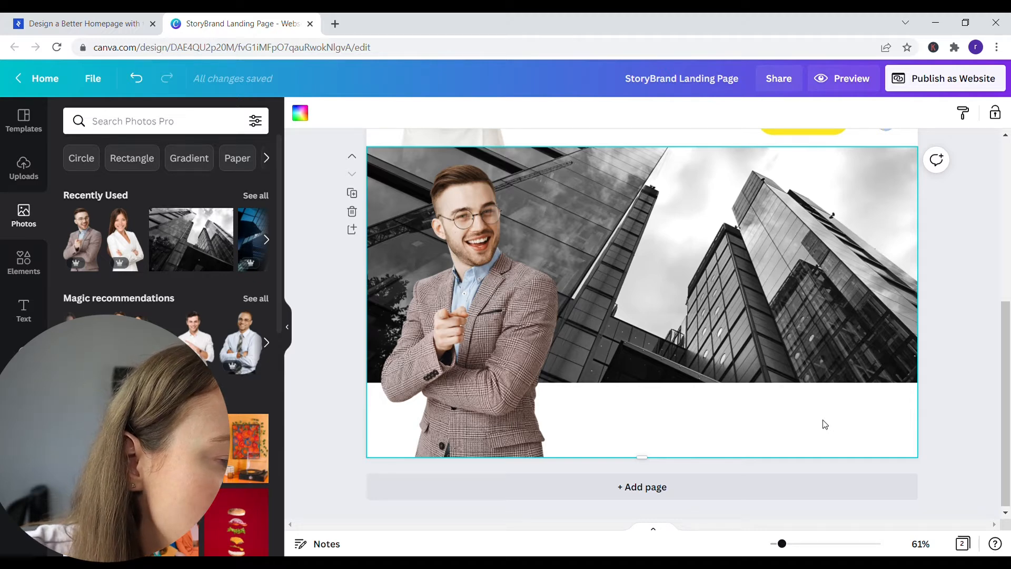
- Add a semi-transparent dark blue rectangle beside the man, with the heading "Don't Waste Time Selling Your Commercial Property" over it
left_click(23, 260)
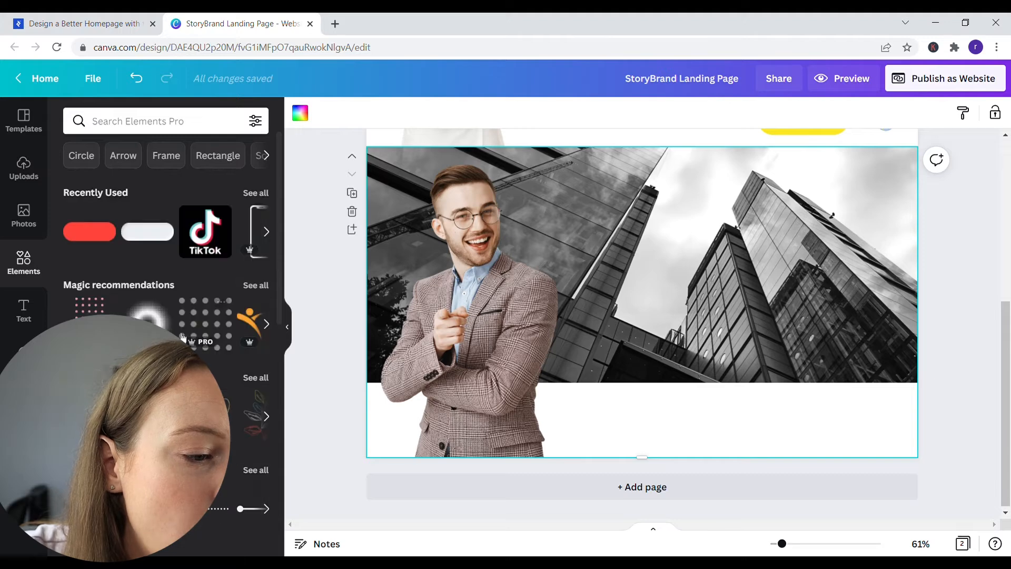
left_click(264, 230)
left_click(228, 233)
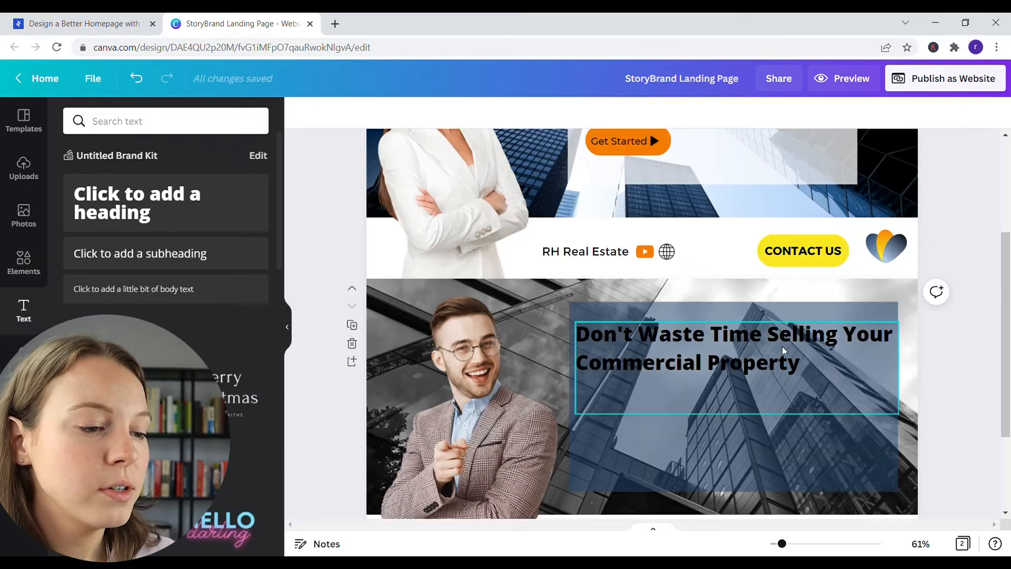
- Colour the whole heading on the second page white
left_click(783, 351)
left_click_drag(783, 351, 569, 328)
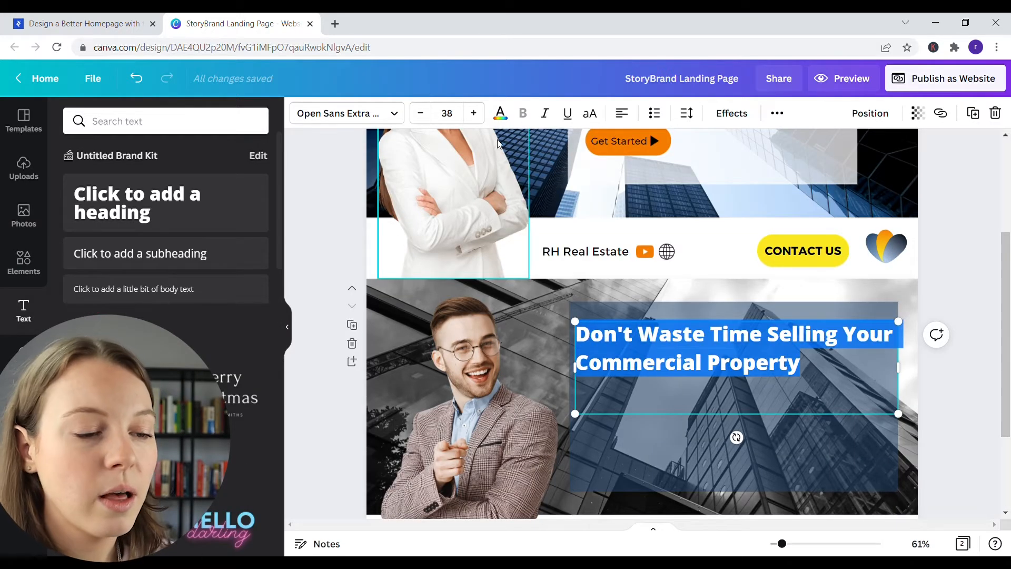
left_click(500, 117)
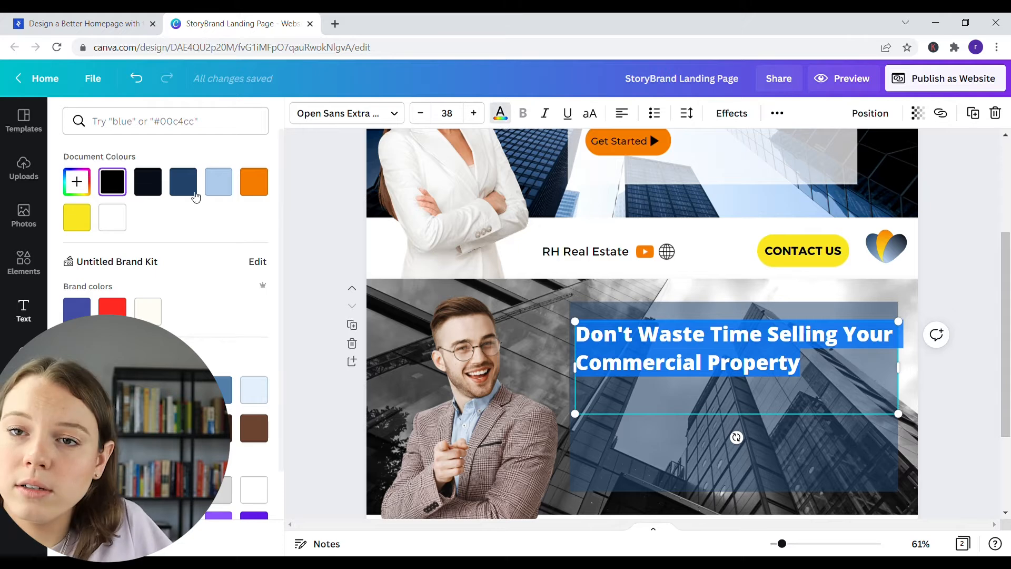
left_click(127, 217)
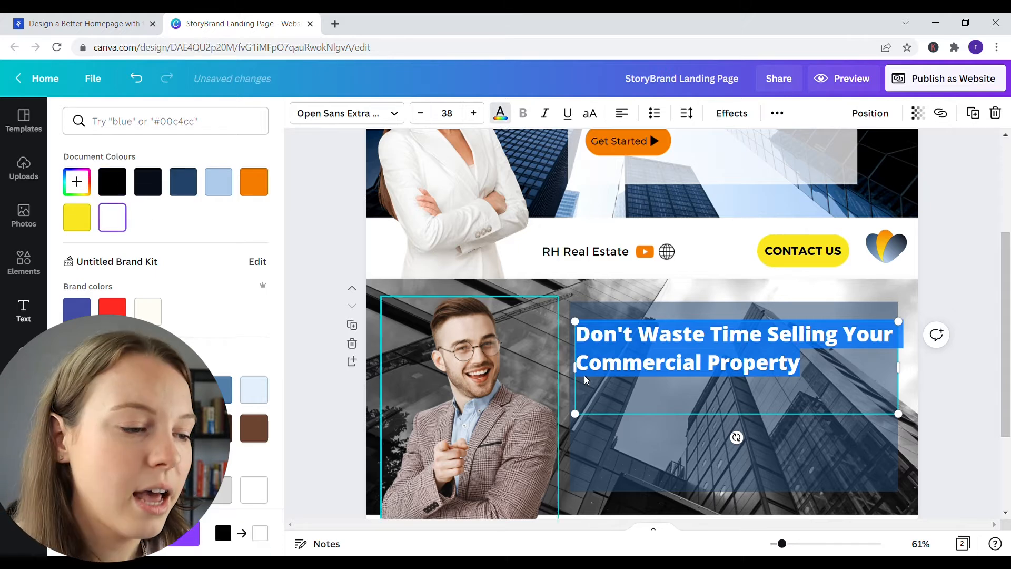
left_click(737, 447)
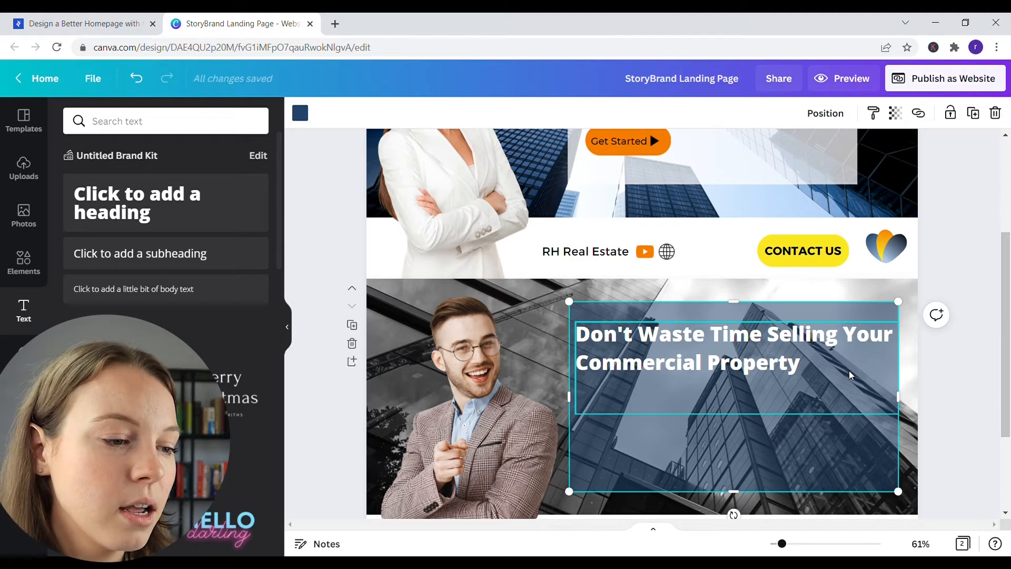
- Duplicate the first page's paragraph that begins "Work with the #1 Commercial Realtor in Seattle."
scroll(850, 373, "down", 3)
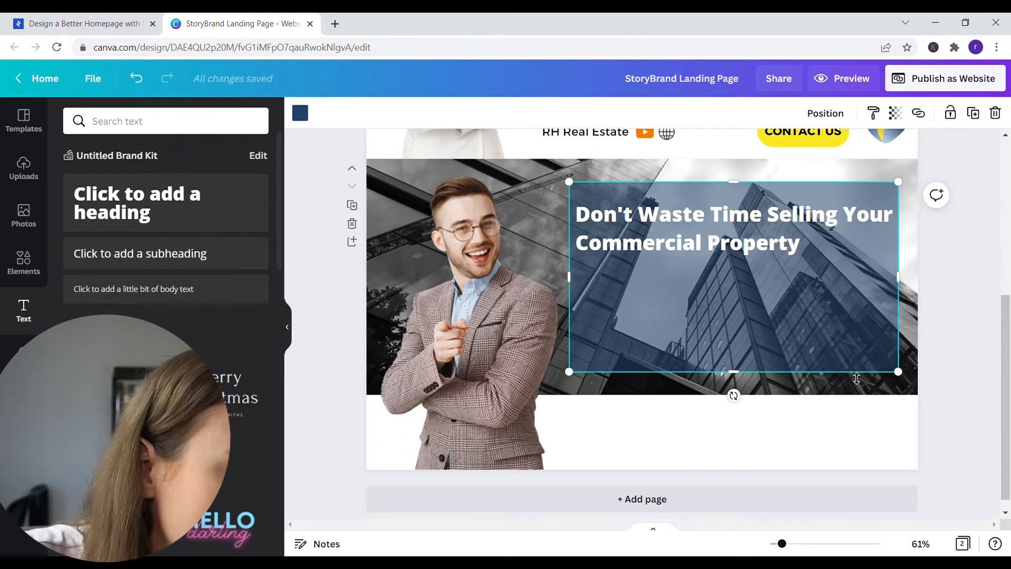
scroll(857, 379, "up", 2)
scroll(850, 372, "up", 5)
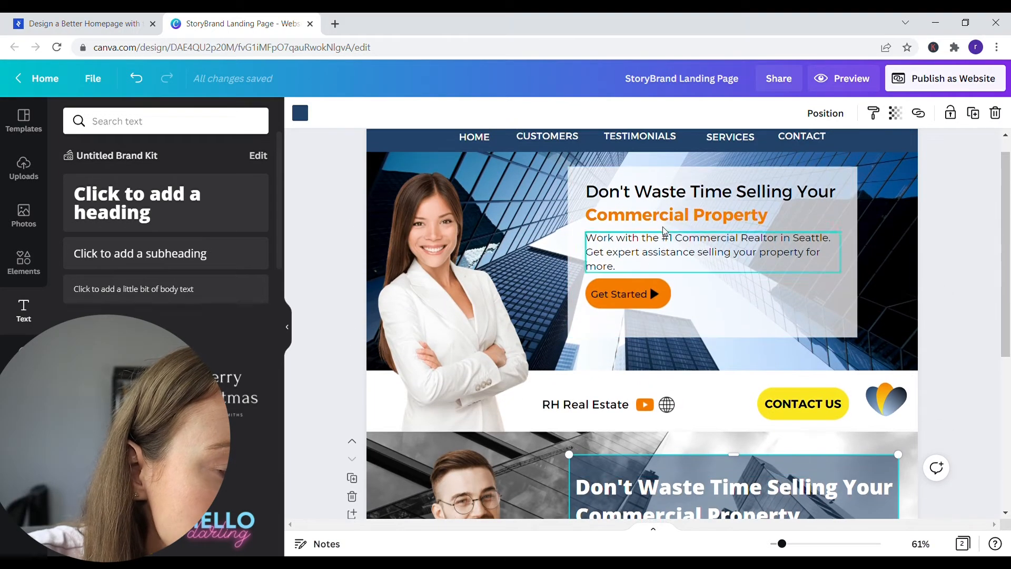
left_click(653, 250)
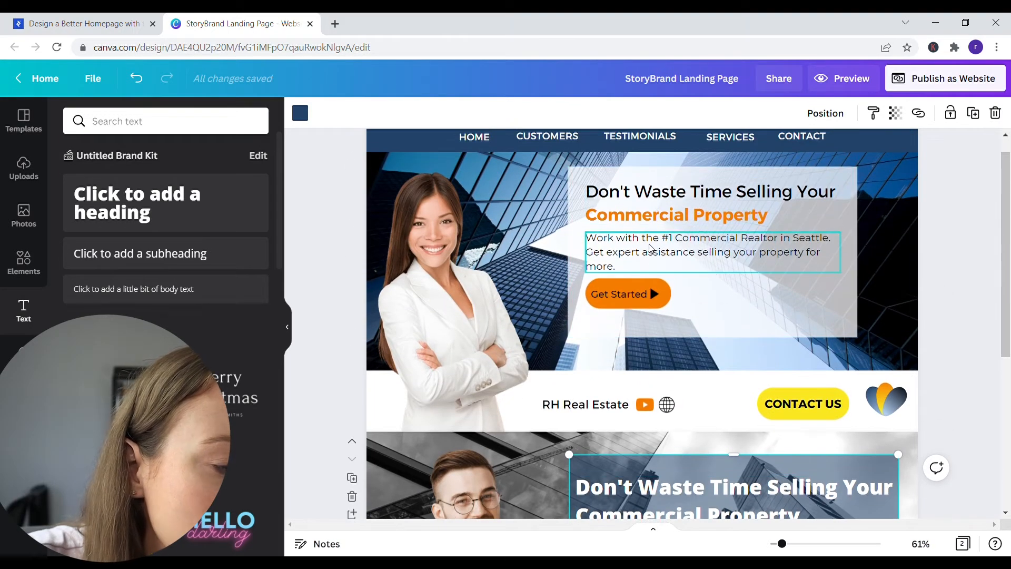
left_click(653, 251)
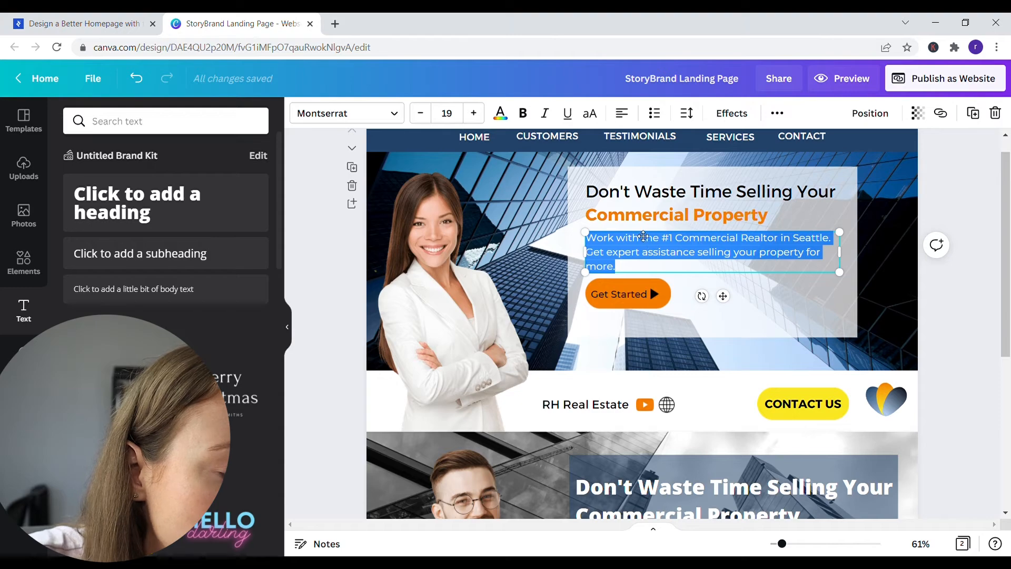
left_click(658, 277)
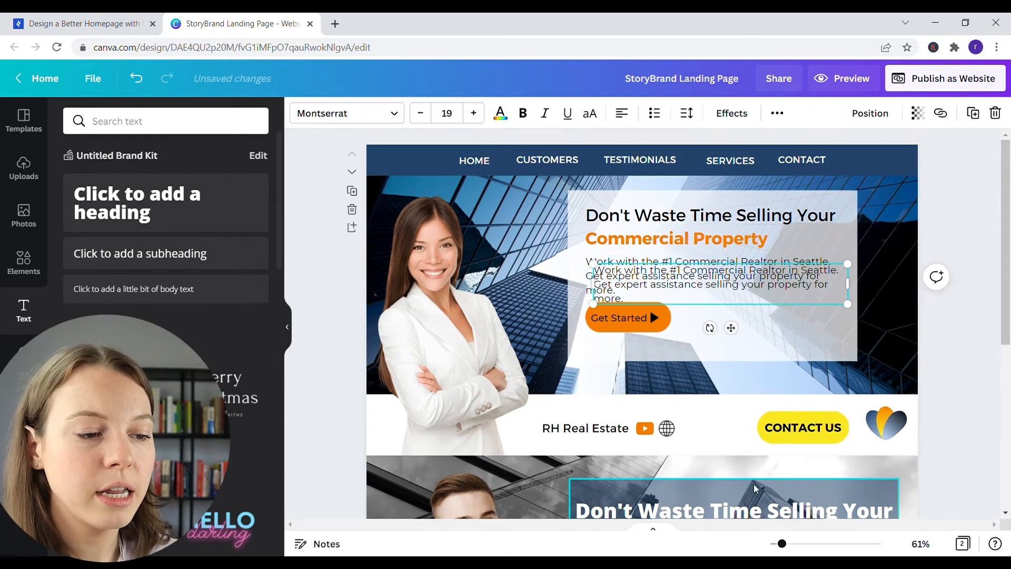
right_click(713, 485)
left_click(642, 446)
- Move the duplicated paragraph just below the second page's heading, aligned with its left edge, and make it bold and white
scroll(641, 442, "down", 3)
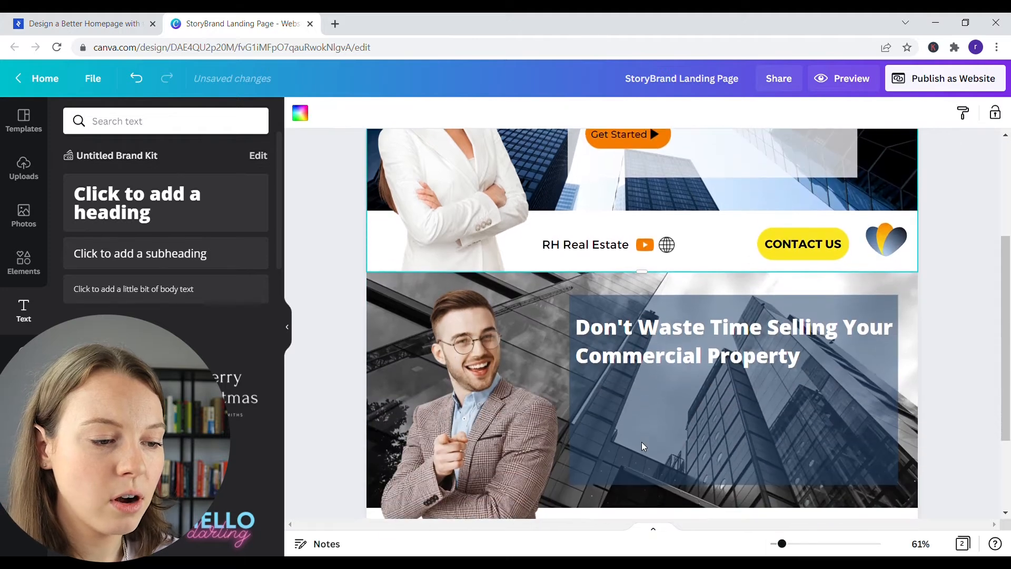
scroll(776, 331, "up", 1)
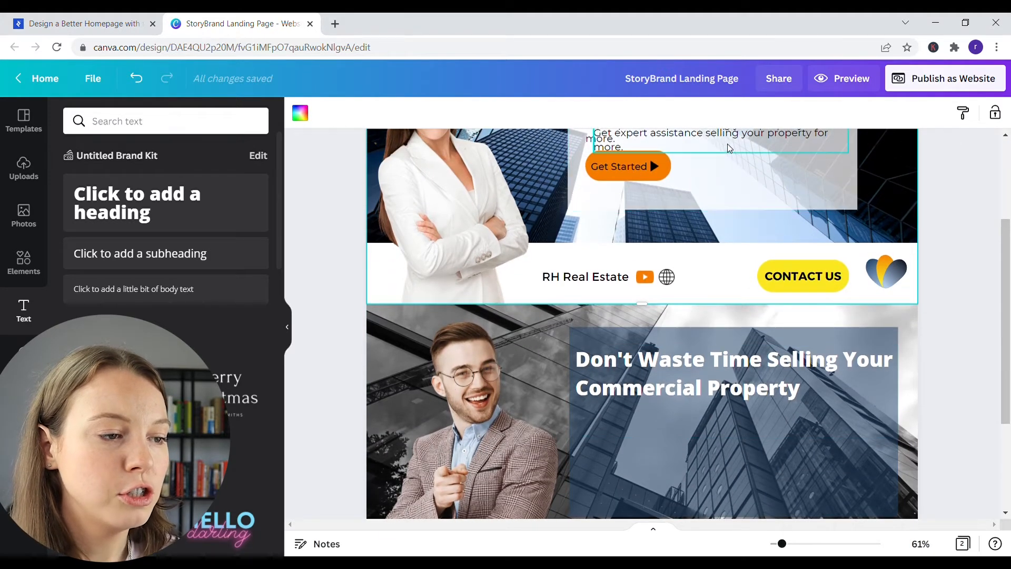
left_click(737, 185)
left_click_drag(737, 185, 719, 485)
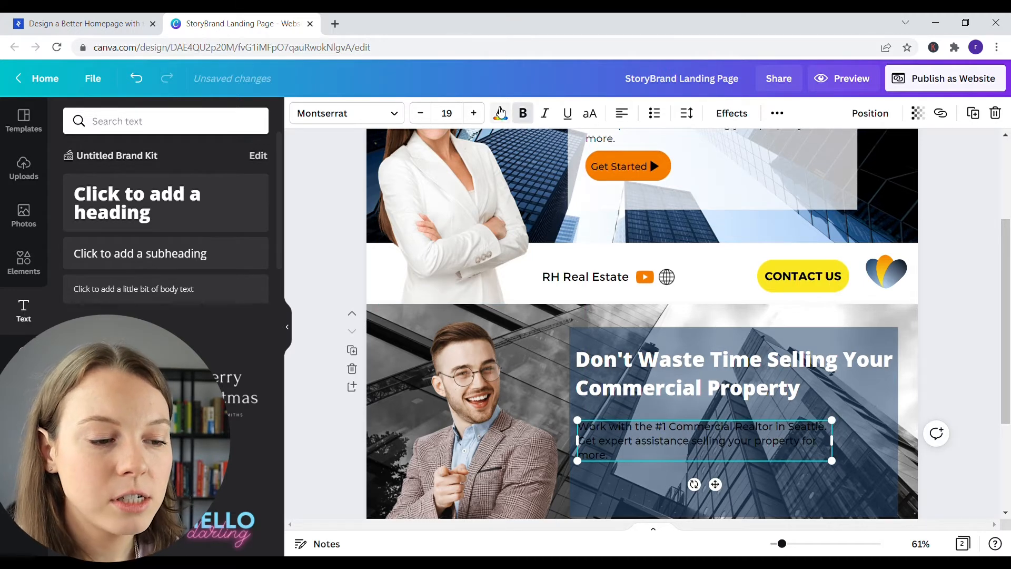
left_click(511, 115)
left_click(110, 231)
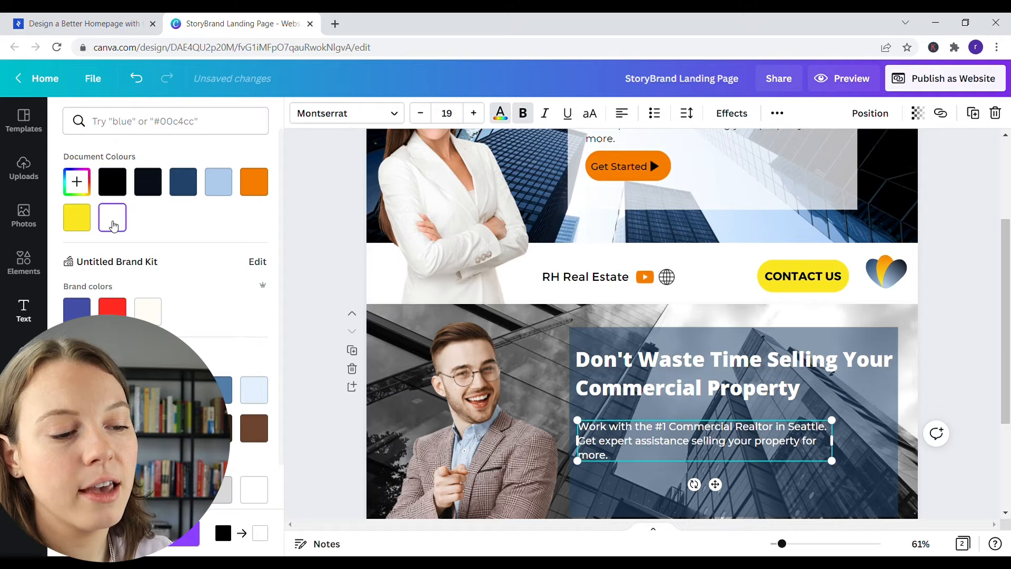
left_click_drag(717, 487, 714, 480)
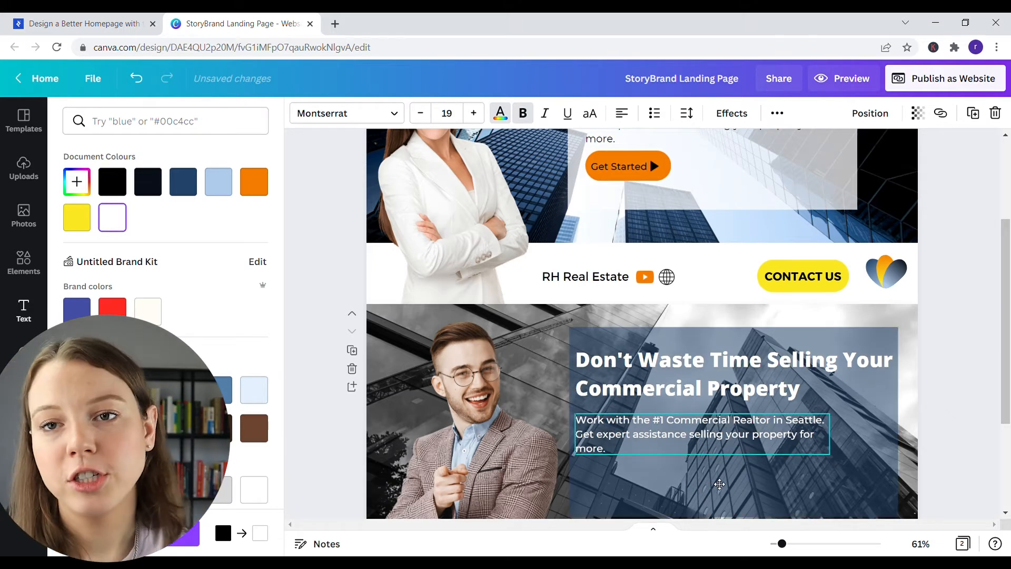
- Add the RH Real Estate label with globe and video icons in the white strip, and colour the video icon dark blue
left_click(852, 472)
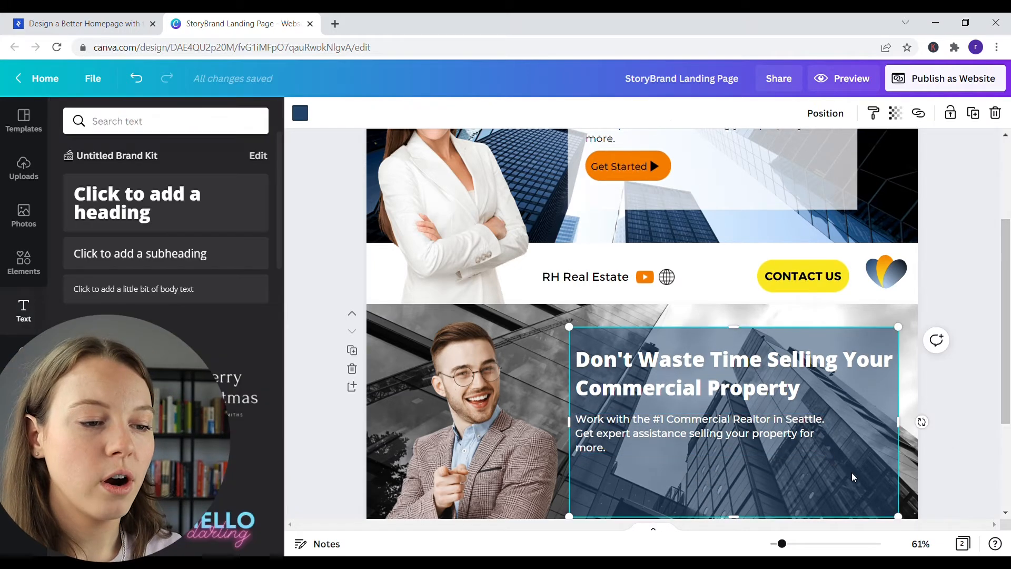
scroll(855, 476, "down", 1)
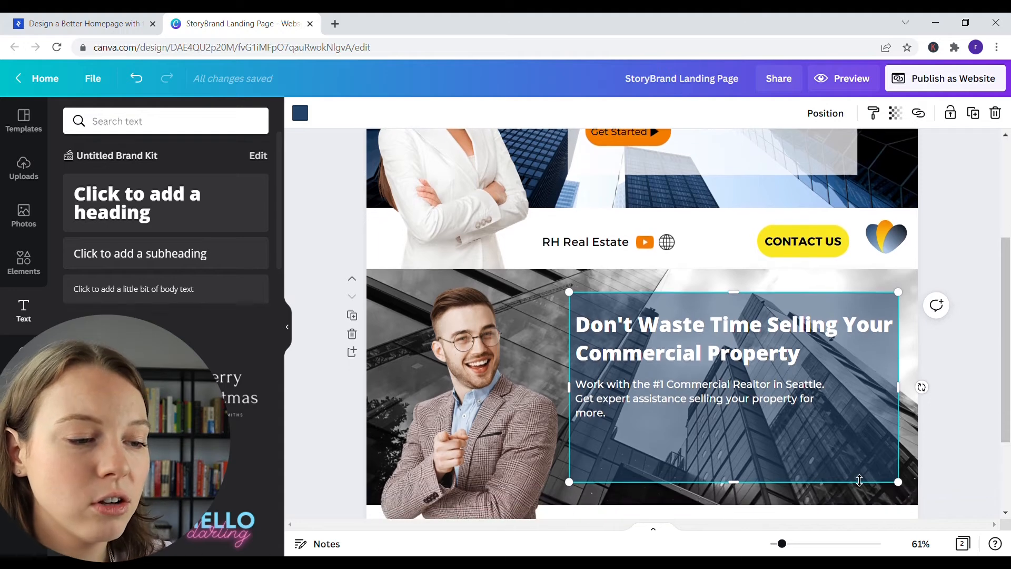
scroll(859, 480, "down", 3)
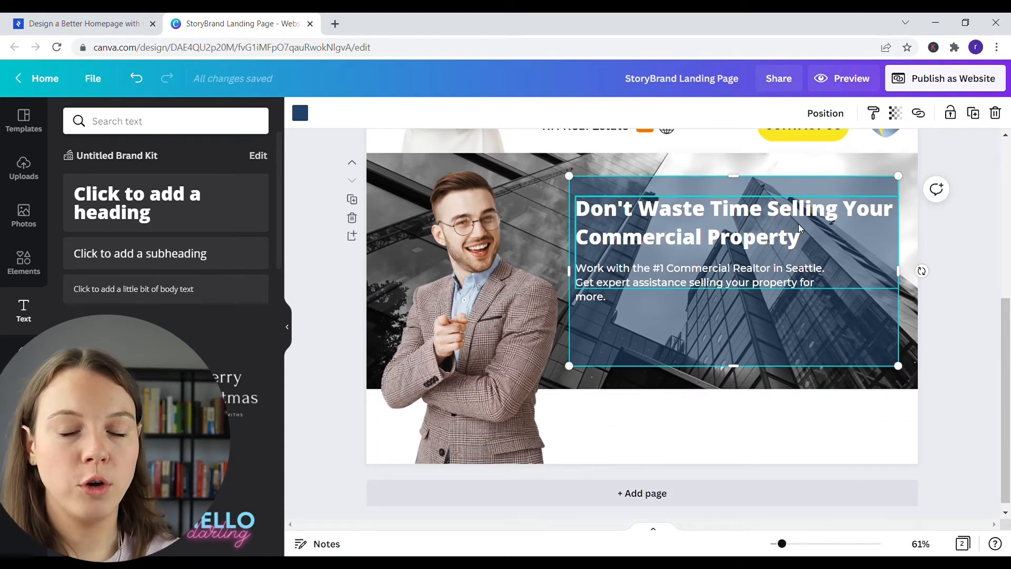
scroll(849, 365, "up", 1)
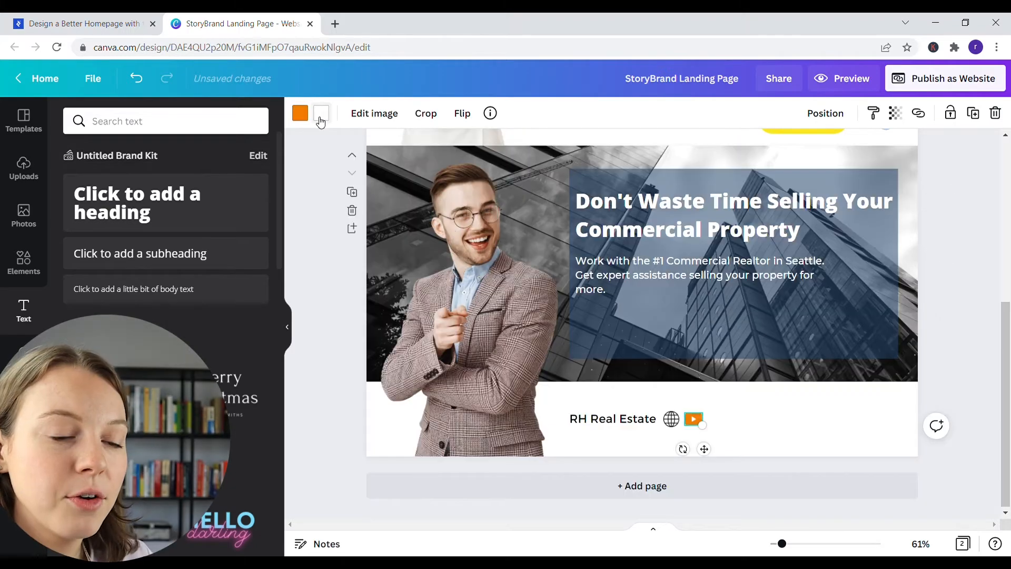
left_click(300, 113)
left_click(183, 181)
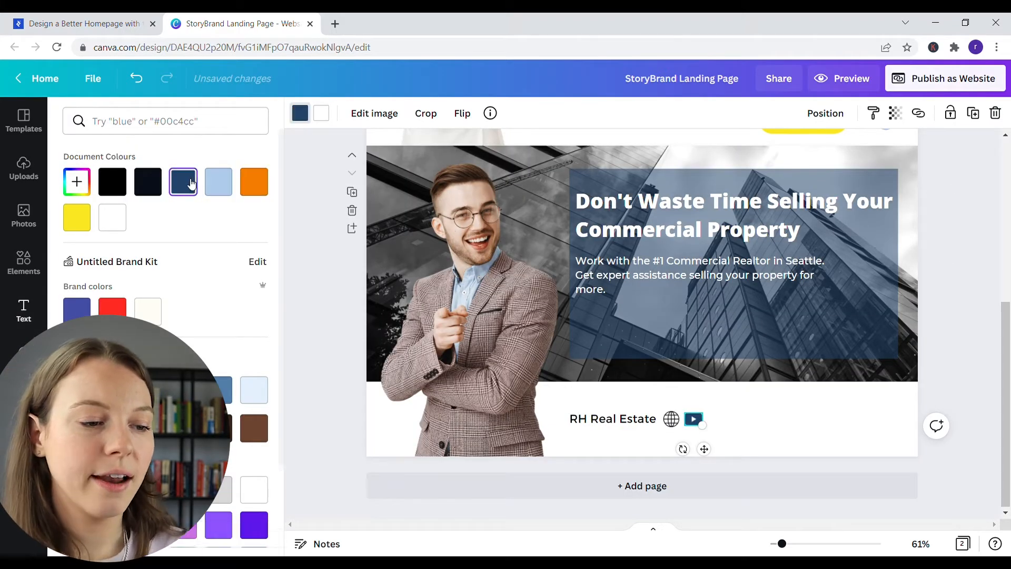
scroll(768, 433, "up", 2)
right_click(768, 431)
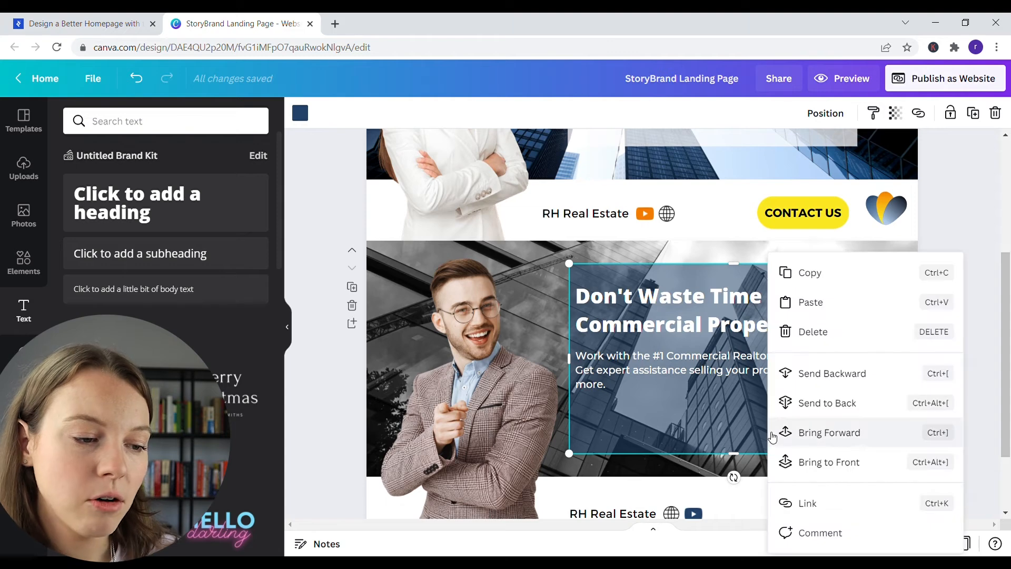
left_click(714, 412)
scroll(714, 411, "down", 2)
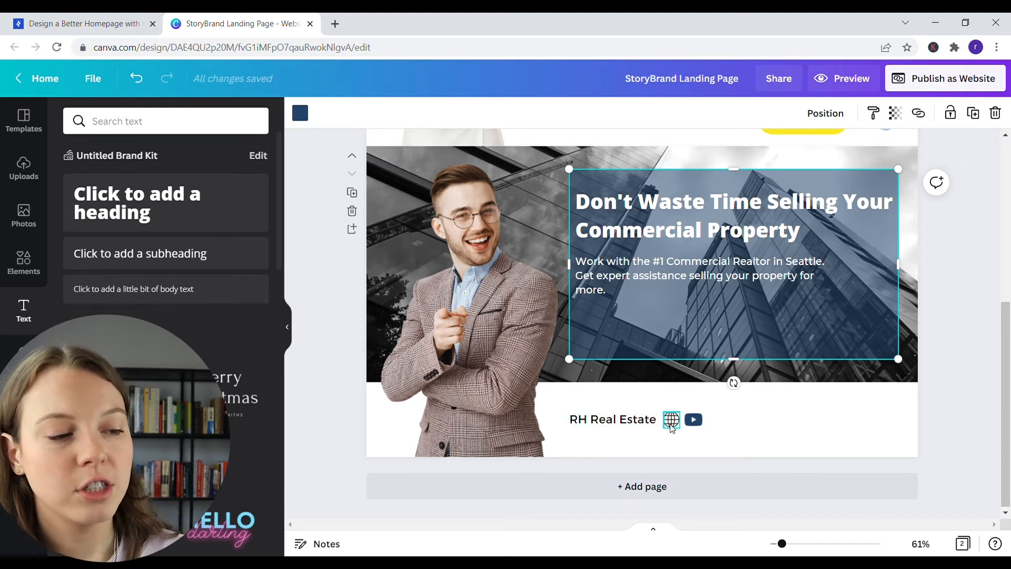
left_click(716, 446)
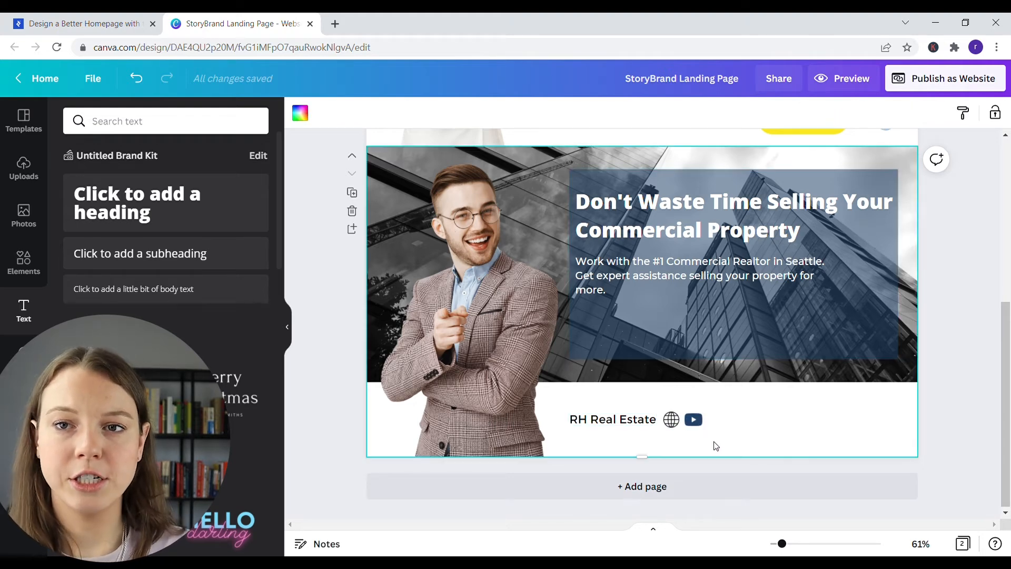
- Paste the blue and orange heart-shaped logo into the lower-right corner of the second page's white strip
scroll(716, 446, "up", 1)
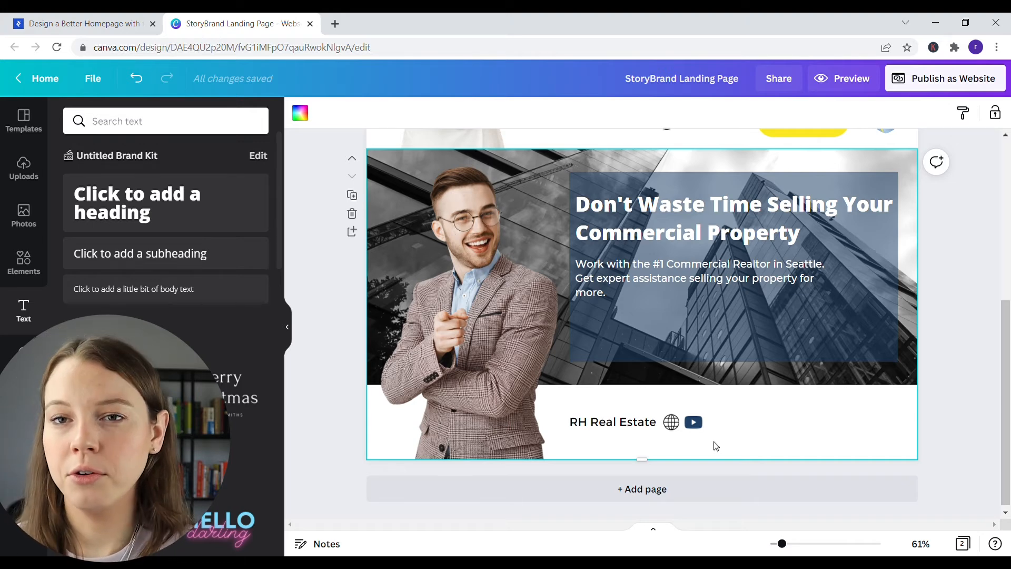
key("ctrl+v")
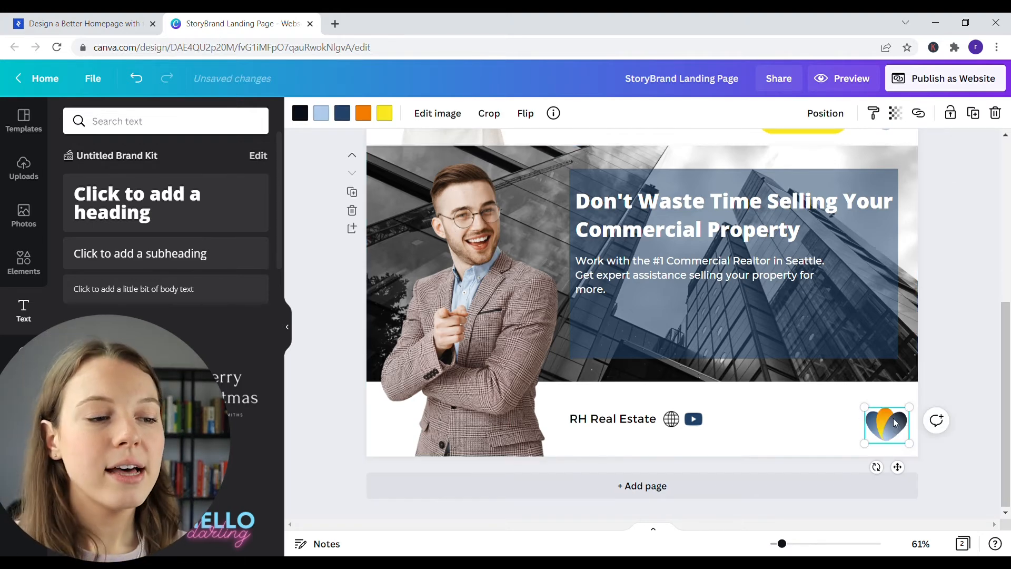
- Nudge the heart-shaped logo slightly upward in the second page's white strip
left_click_drag(900, 422, 899, 415)
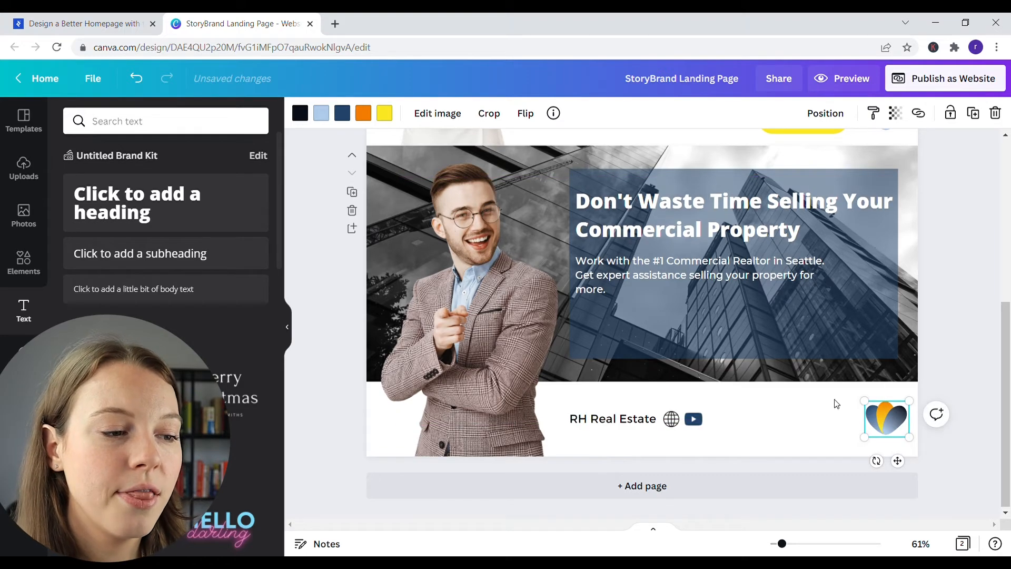
left_click(830, 402)
- Add a light blue rounded button with the dark text See Reviews below the second page's paragraph, based on the first page's Get Started button
scroll(831, 403, "up", 6)
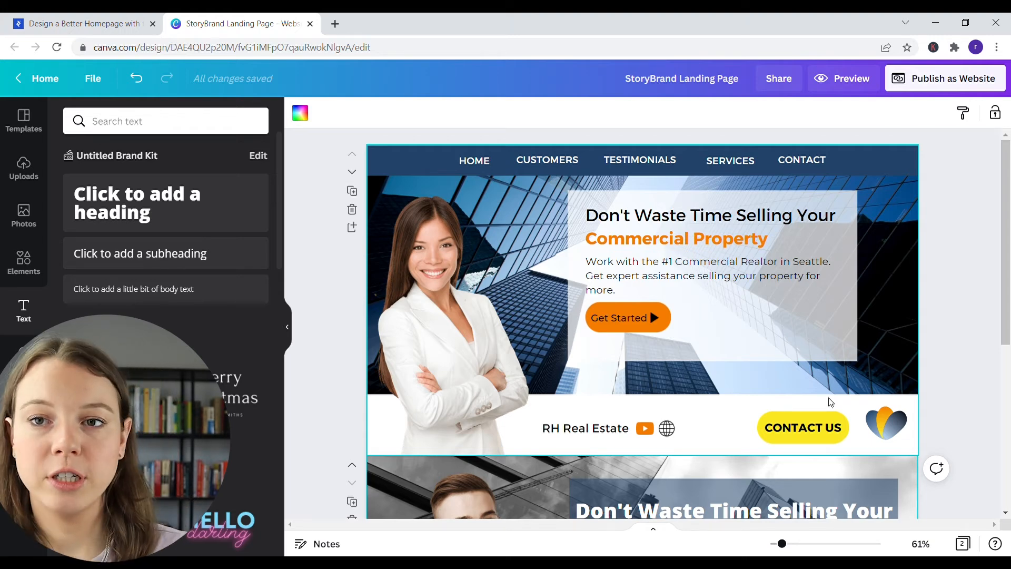
scroll(831, 403, "down", 5)
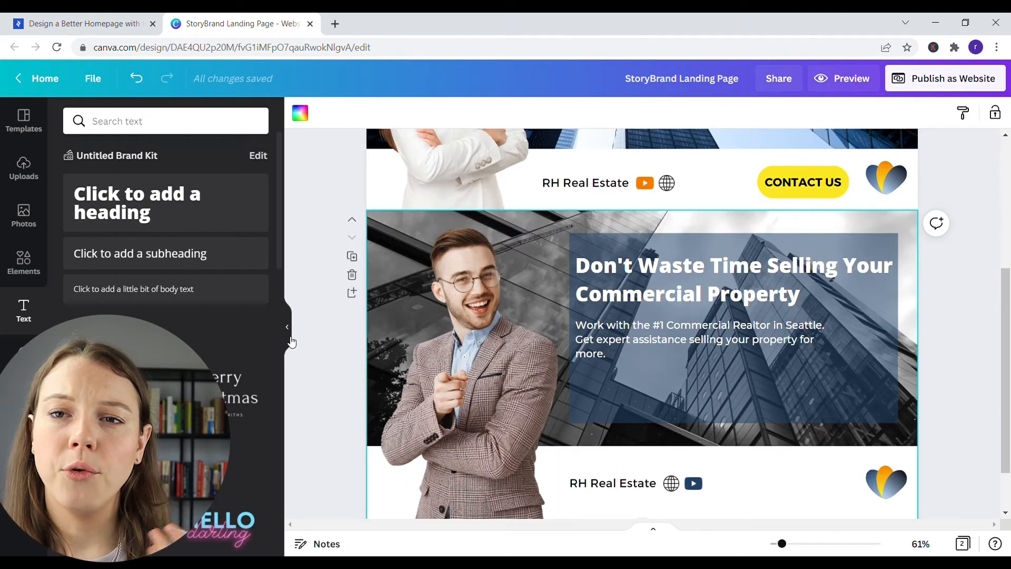
left_click(291, 341)
scroll(576, 355, "down", 1)
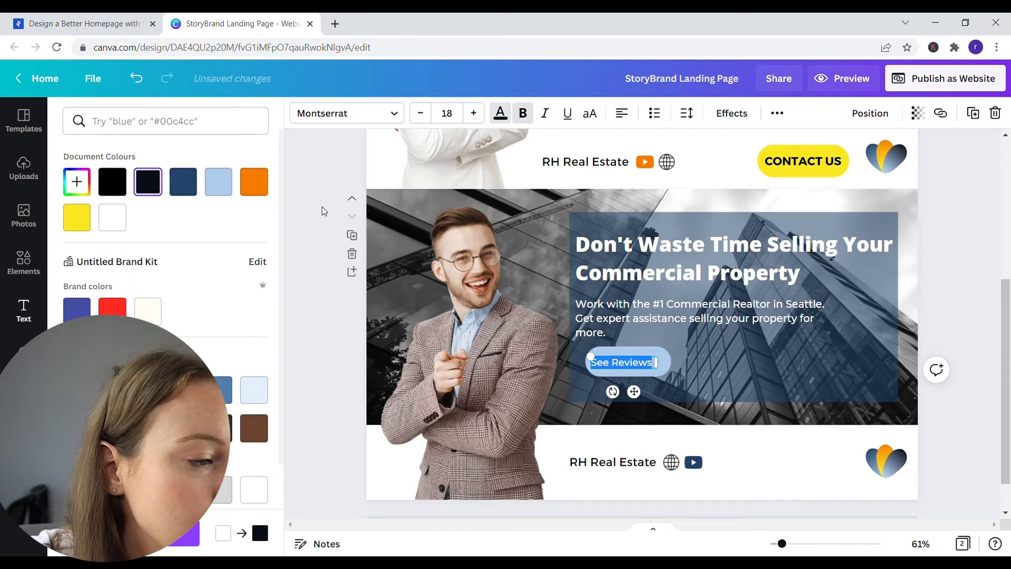
- Enlarge the whole See Reviews button label to font size 22
left_click(694, 356)
left_click(517, 364)
double_click(521, 367)
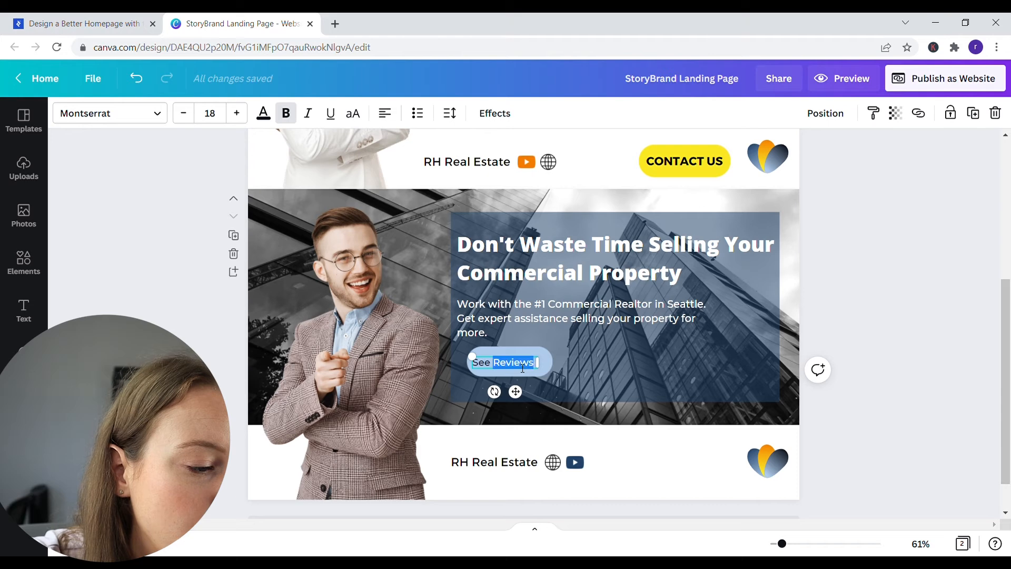
triple_click(487, 363)
left_click(238, 114)
left_click(239, 114)
left_click(239, 116)
- Change the See Reviews button's fill to yellow and fit the label over the shape
left_click_drag(537, 377, 563, 379)
left_click(580, 374)
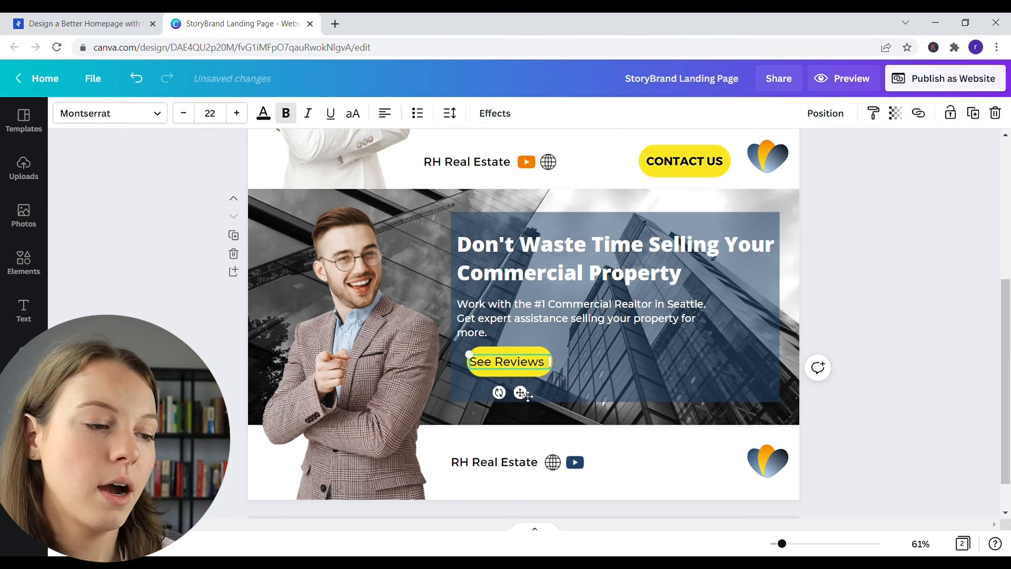
left_click_drag(526, 395, 527, 398)
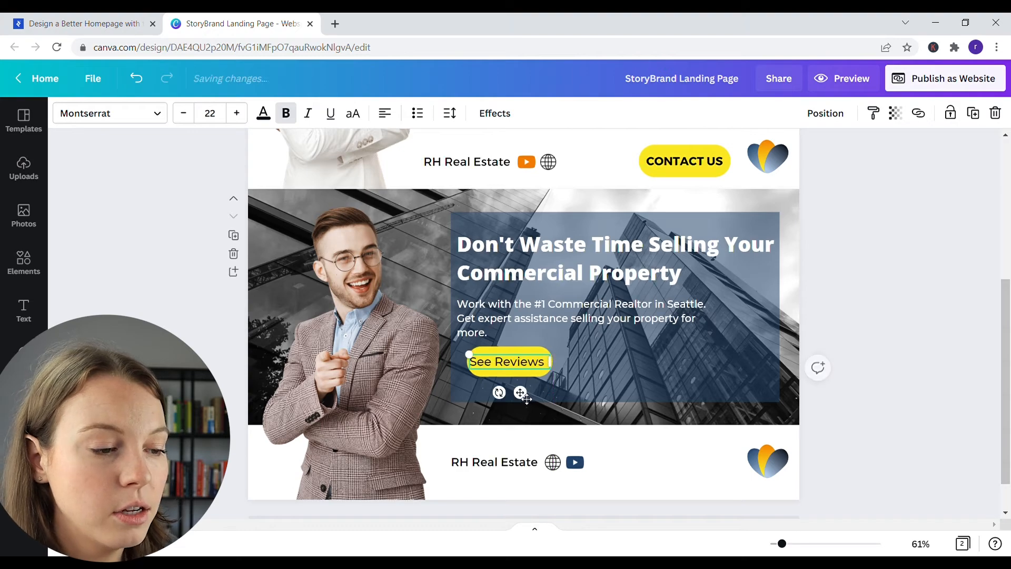
left_click(625, 388)
- Copy the first page's yellow CONTACT US button into the second page's white strip
scroll(625, 388, "up", 5)
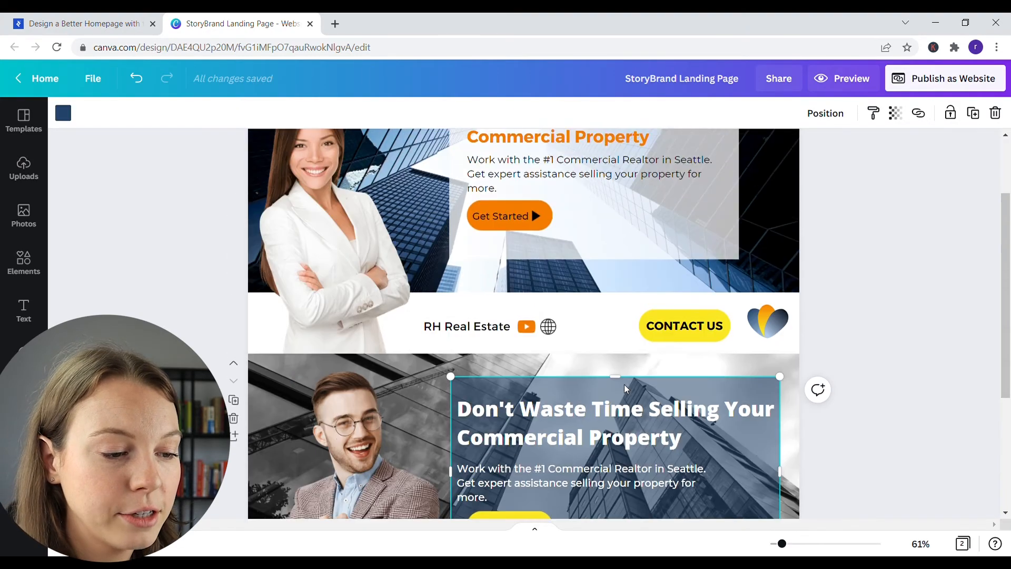
left_click(683, 447)
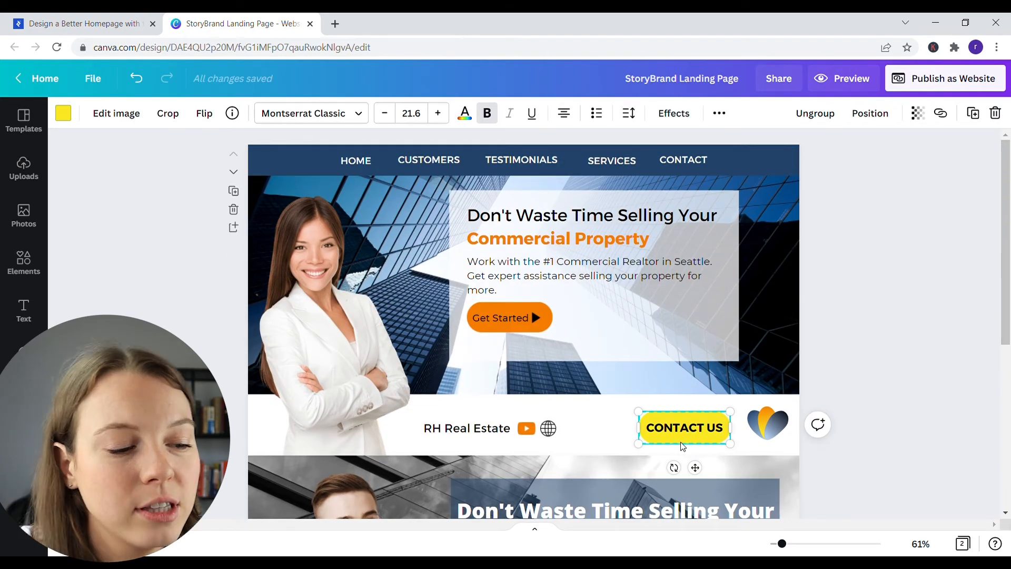
scroll(683, 446, "down", 5)
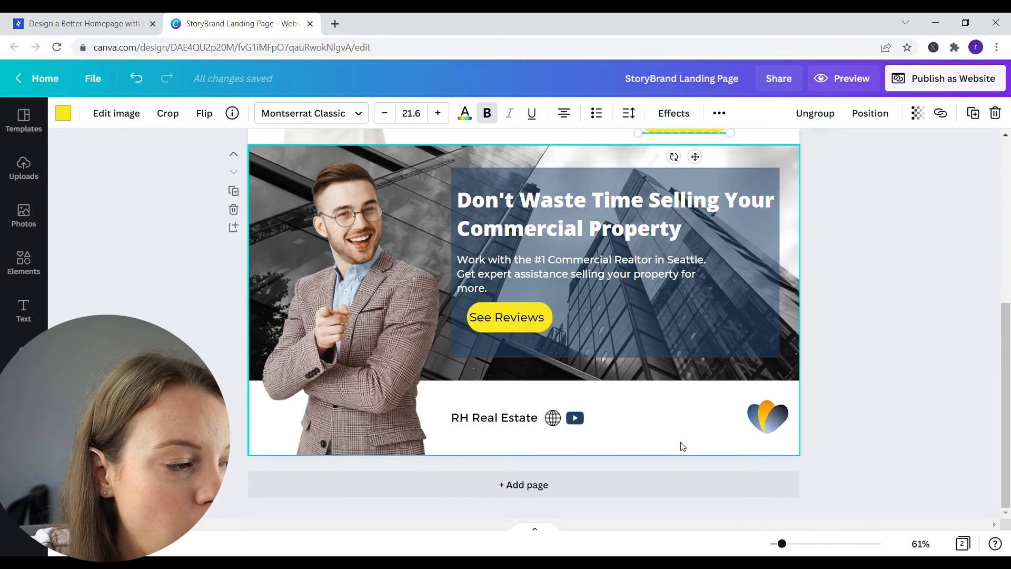
left_click(669, 426)
key("ctrl+v")
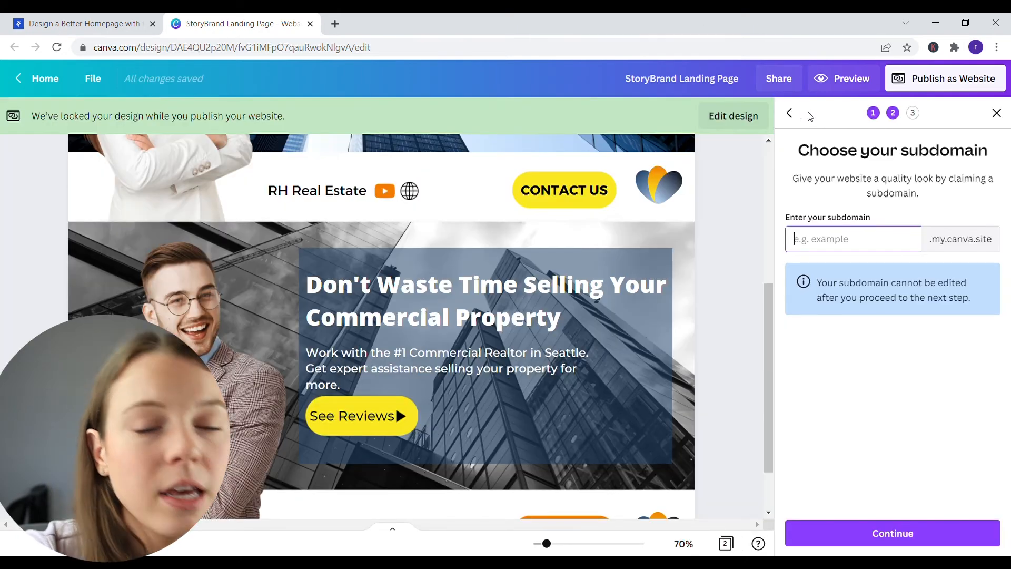
- Publish the design as a website on a free Canva domain with the subdomain rhmarketing, keeping resizing on smaller devices enabled
left_click(790, 113)
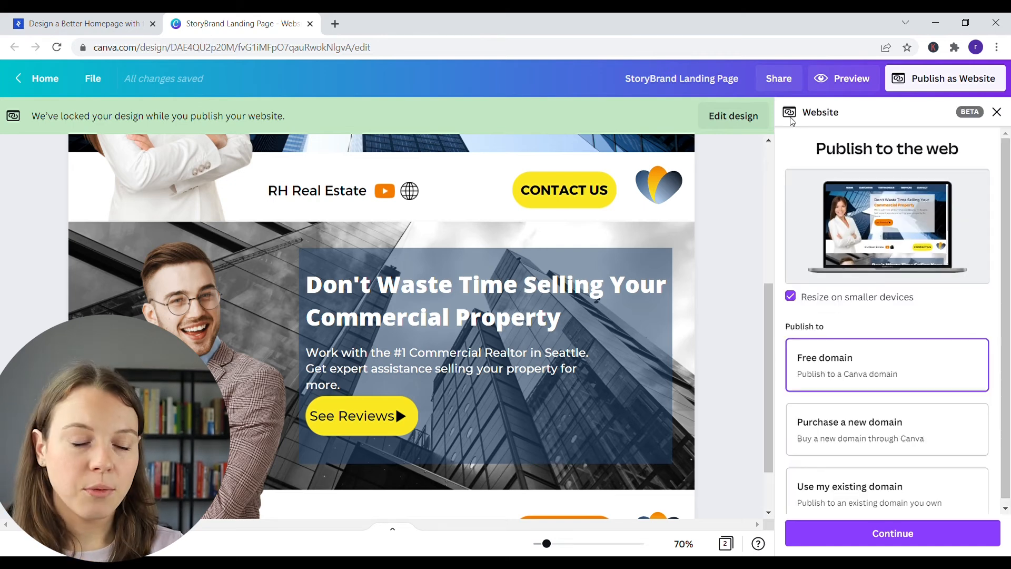
scroll(939, 462, "down", 1)
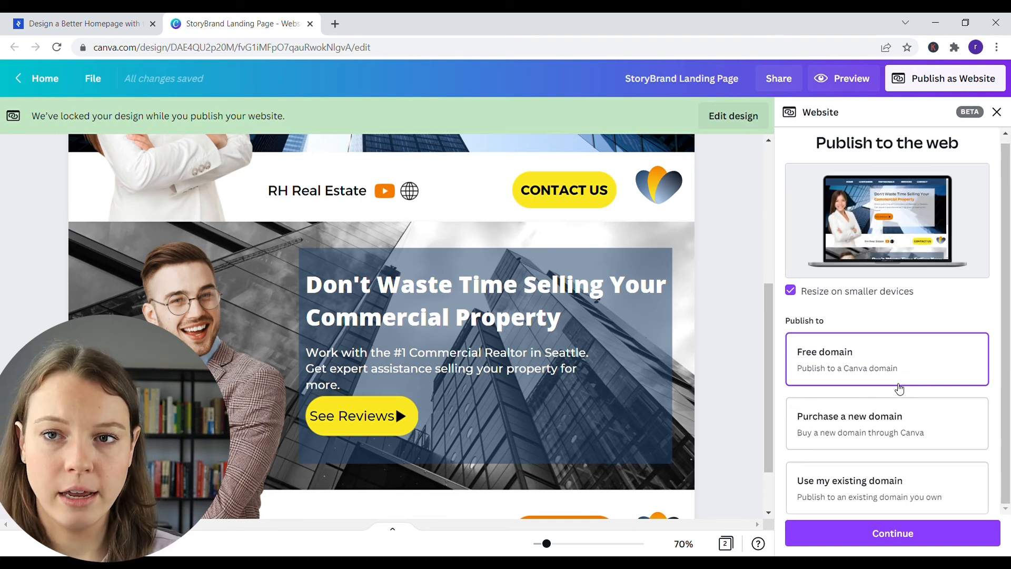
left_click(872, 537)
left_click(871, 537)
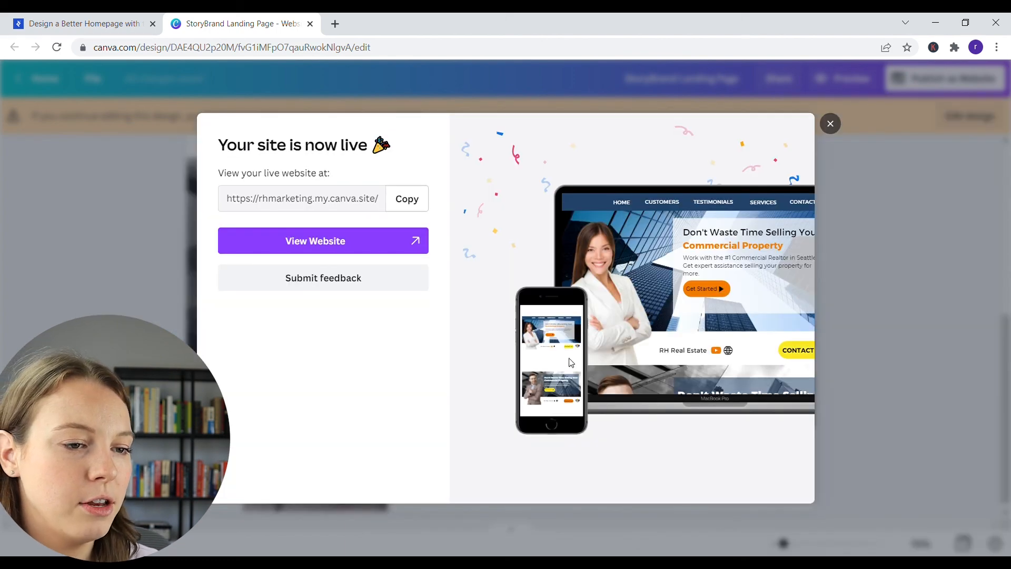
- Open the live website and review both landing page sections from the navigation bar to the bottom strip
left_click(339, 240)
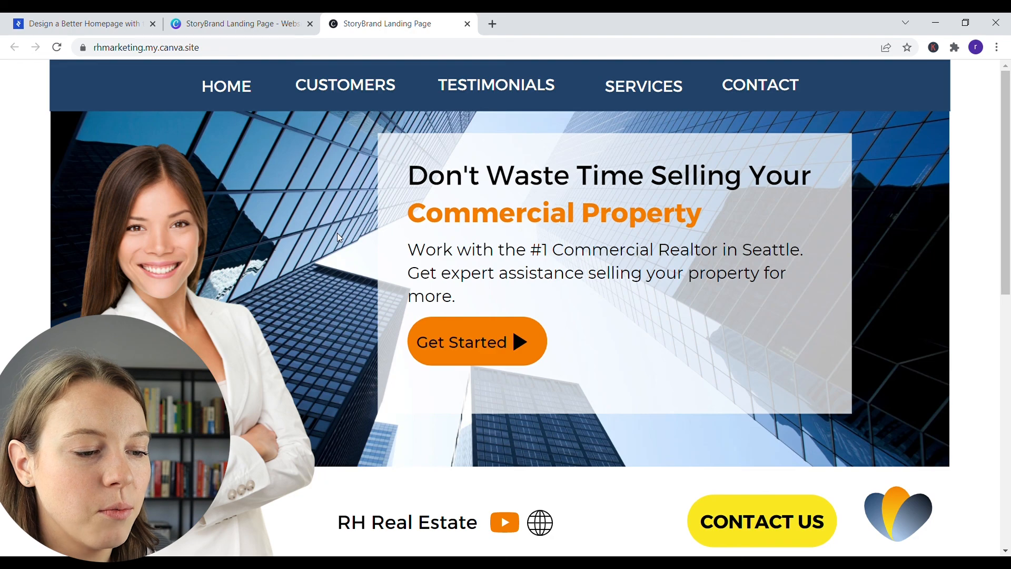
scroll(337, 233, "down", 8)
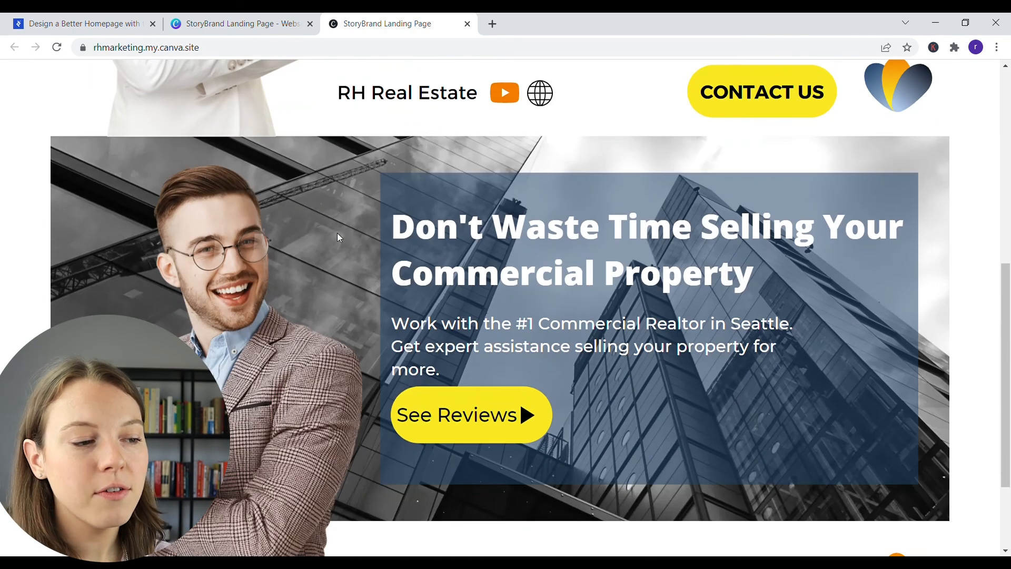
scroll(337, 233, "down", 1)
scroll(337, 233, "up", 9)
scroll(337, 233, "down", 8)
scroll(337, 236, "down", 2)
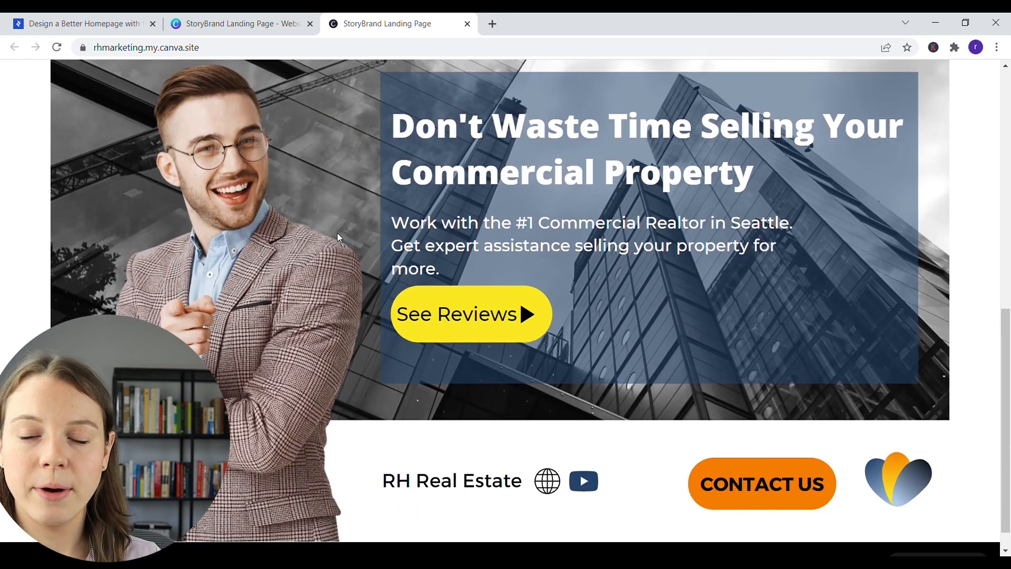